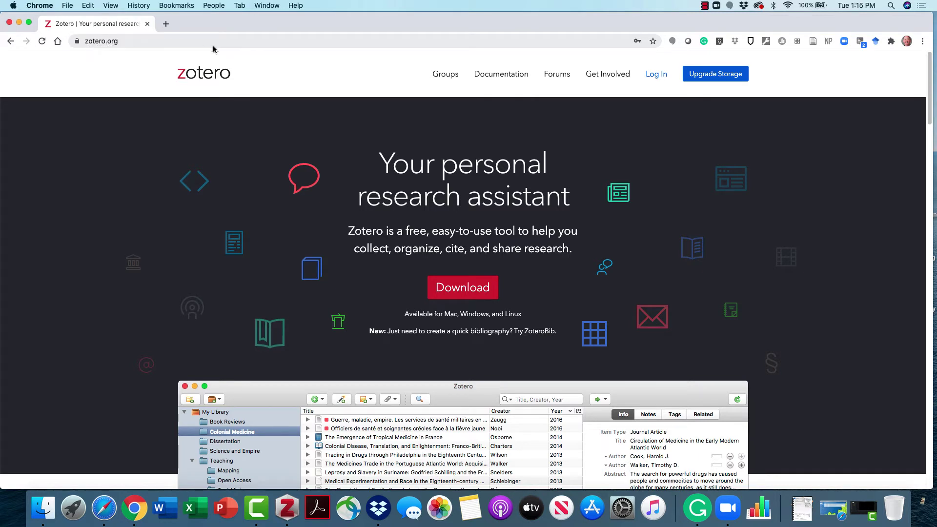
Log in to zotero.org with the saved account e-mail and password.
left_click(654, 75)
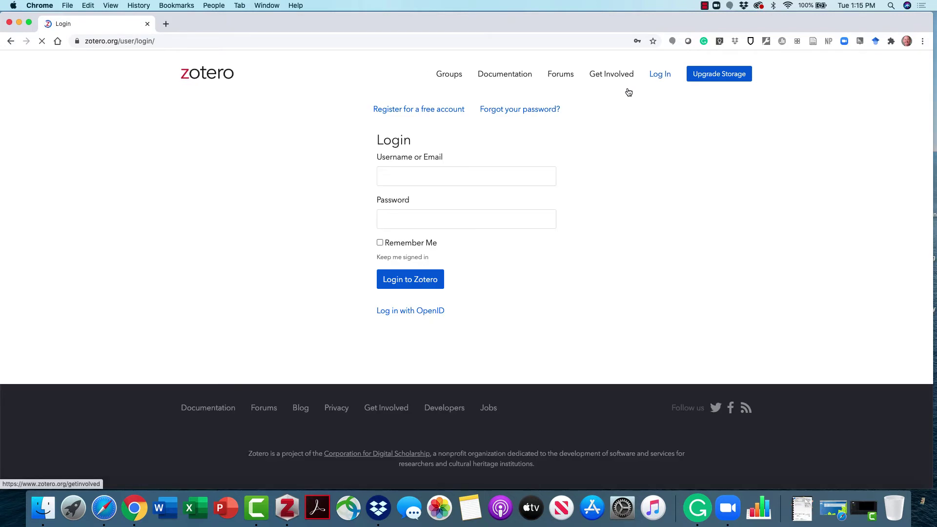
left_click(439, 177)
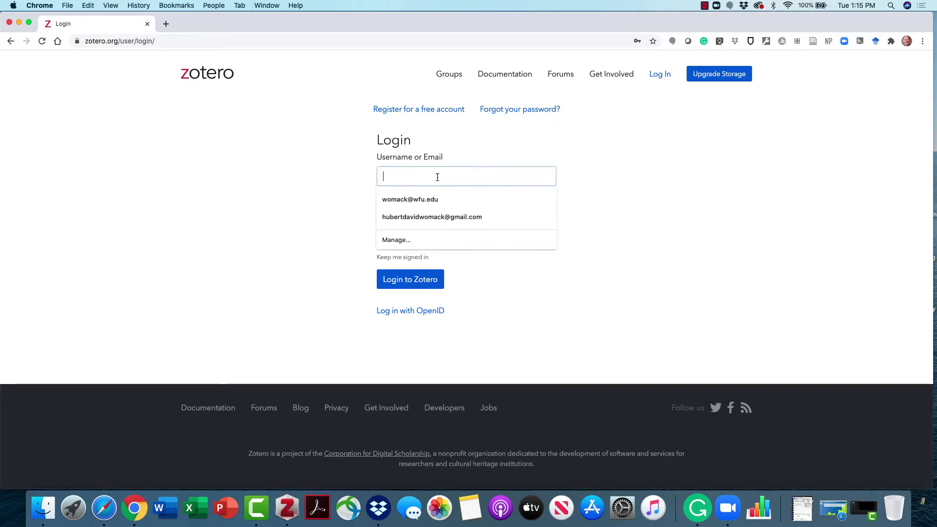
left_click(432, 199)
left_click(424, 216)
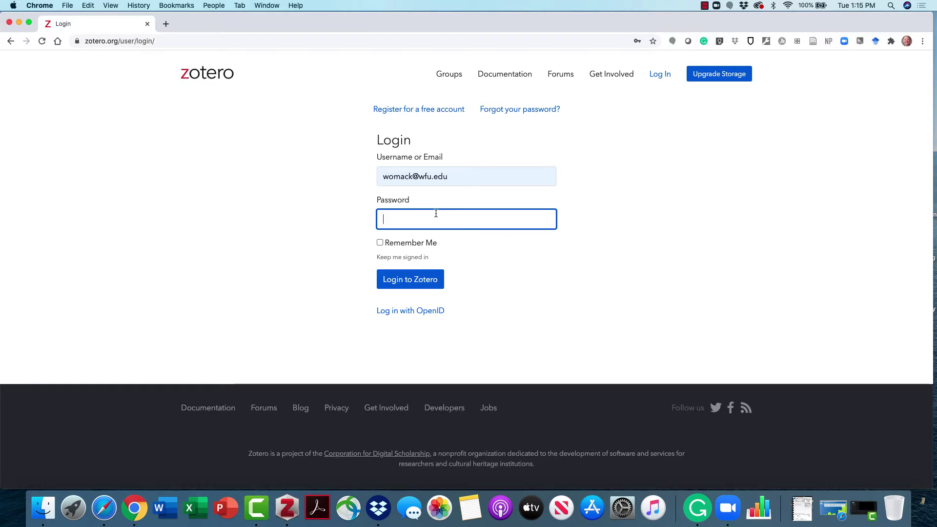
type("••••")
key("Return")
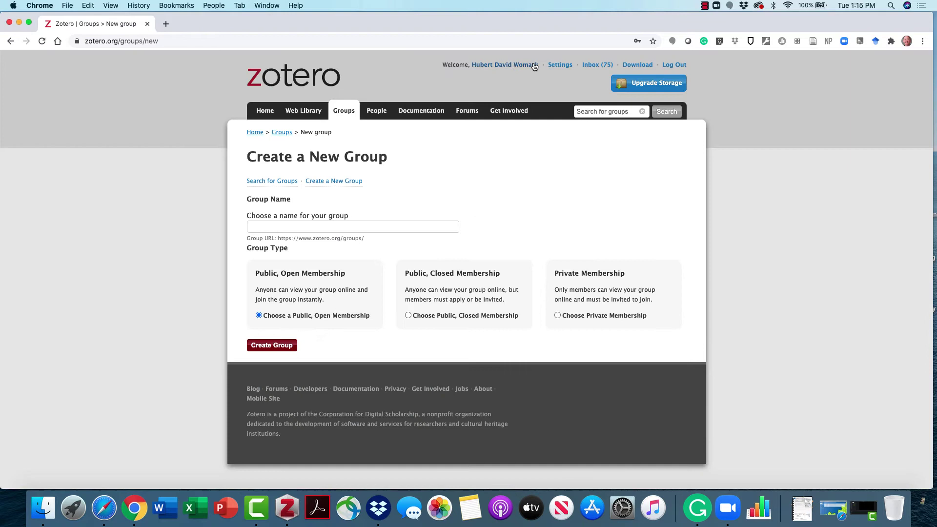
left_click(345, 111)
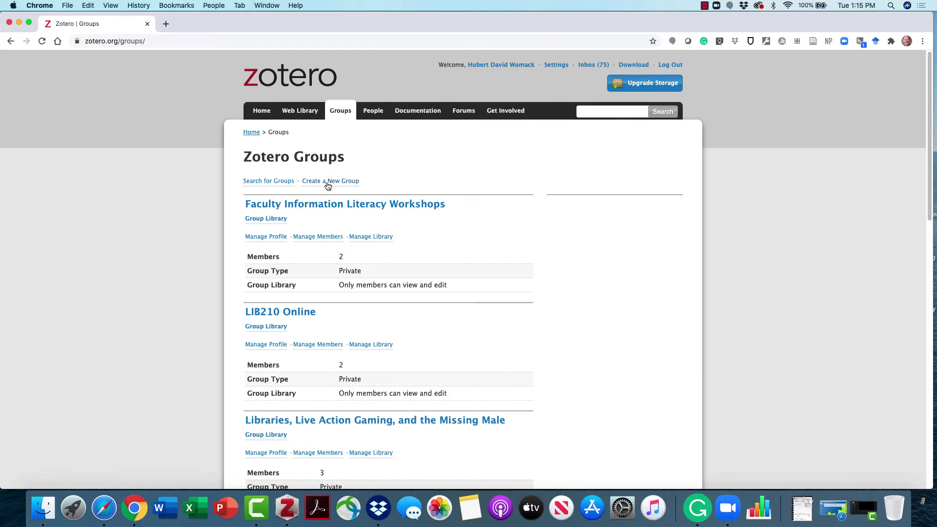
left_click(328, 184)
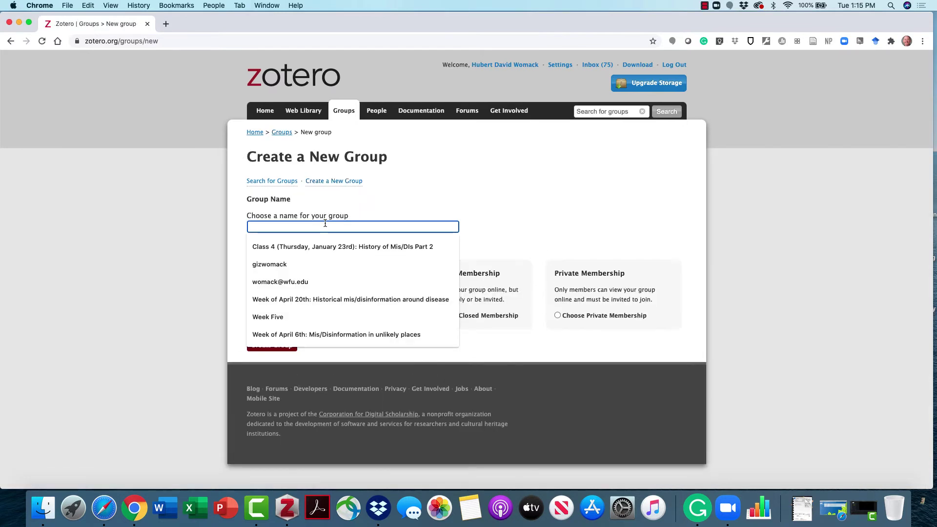
type("Test")
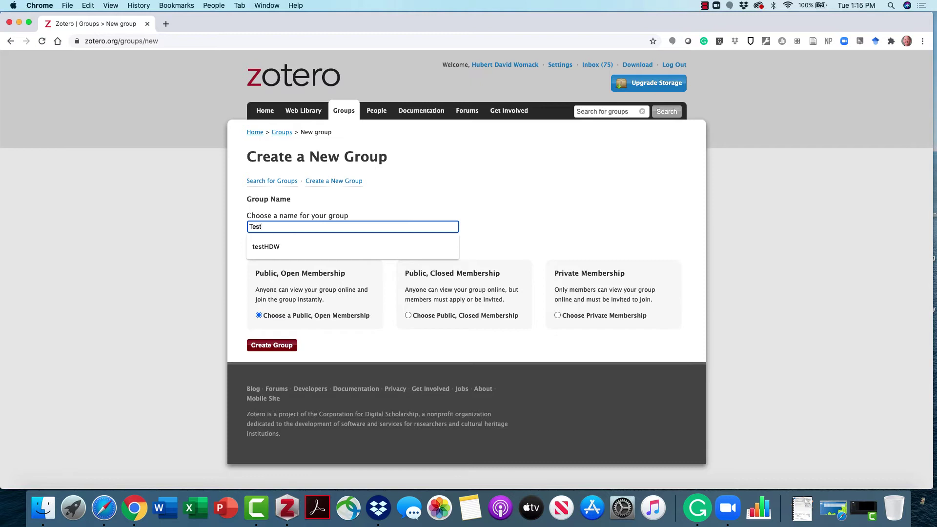
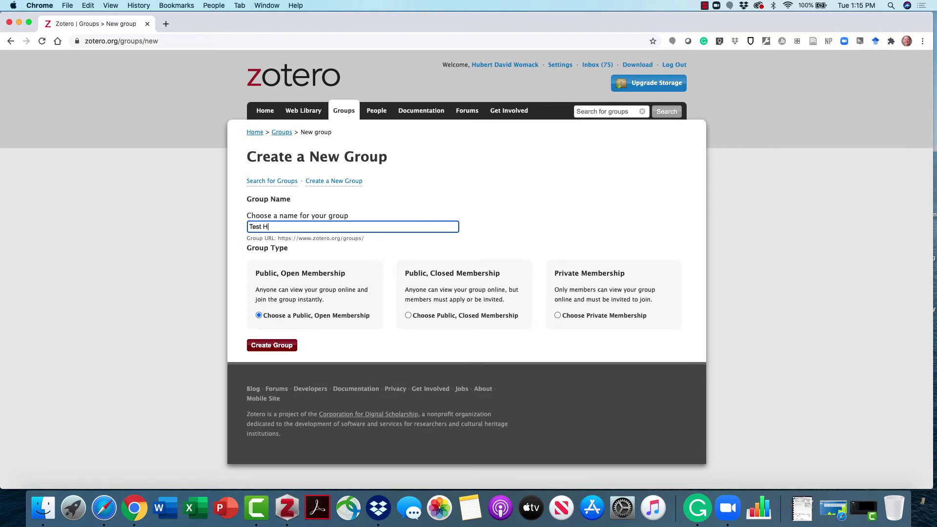
left_click_drag(559, 276, 643, 280)
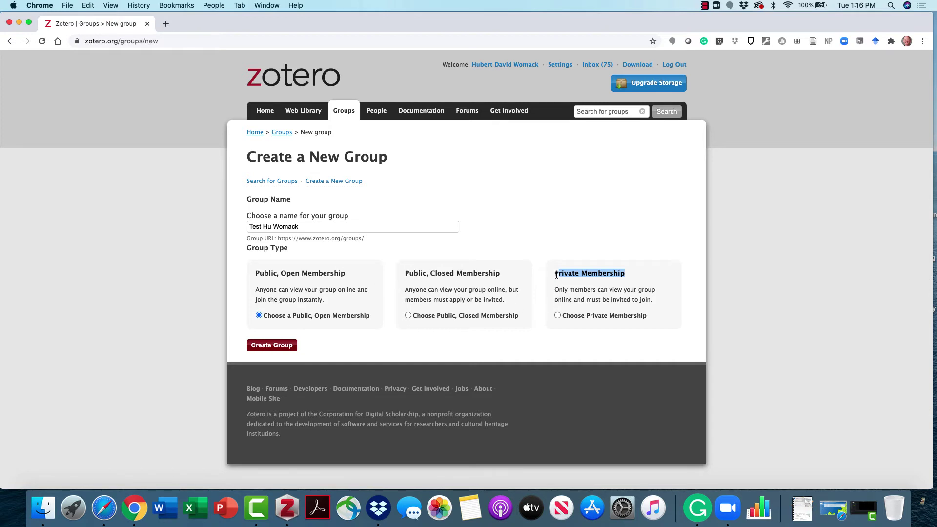
Choose Private Membership, create the group, and review its settings page.
left_click(558, 316)
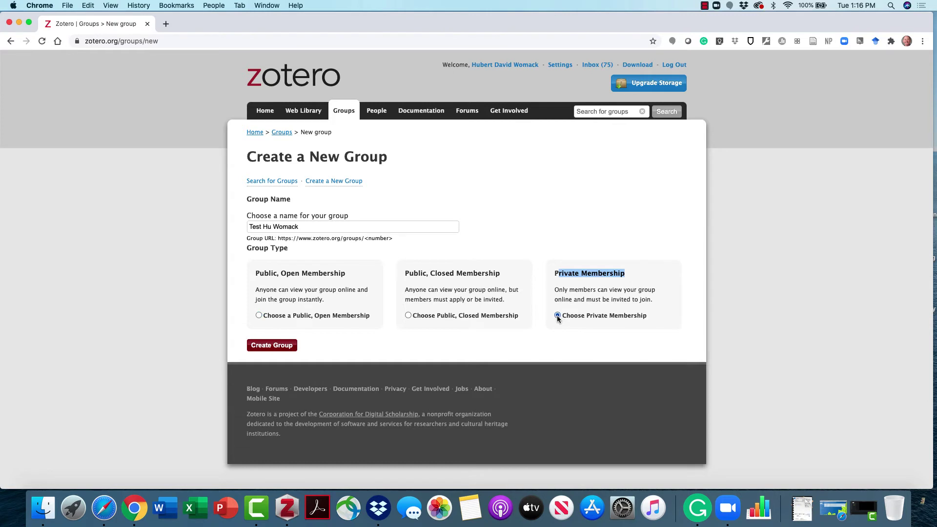
left_click(272, 346)
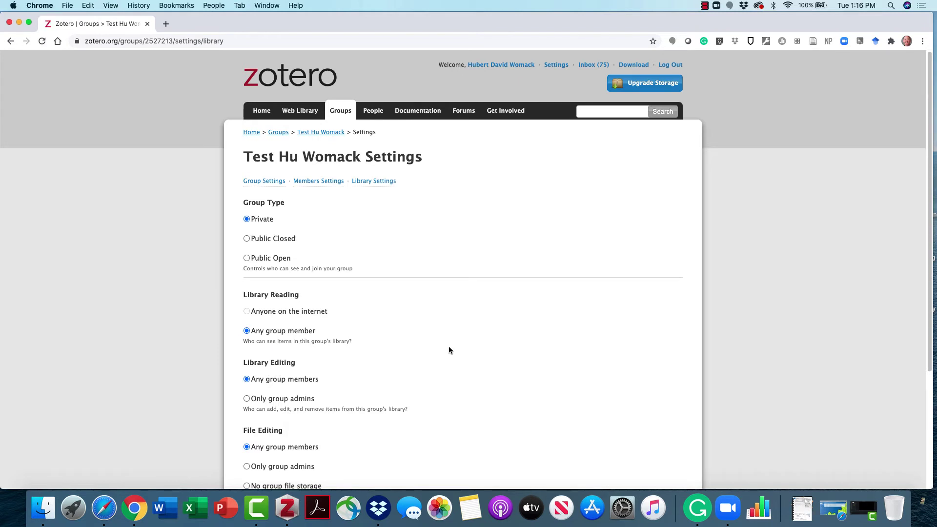
scroll(366, 322, "down", 5)
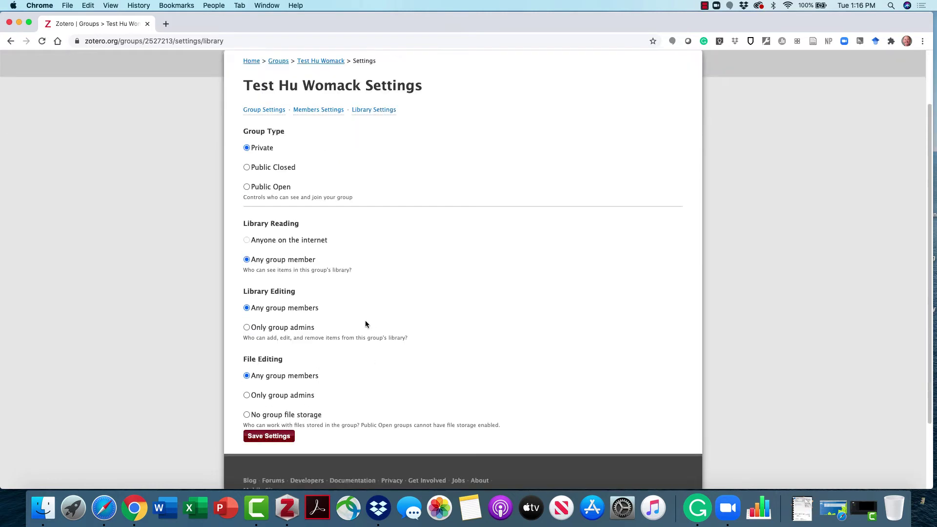
scroll(366, 323, "up", 3)
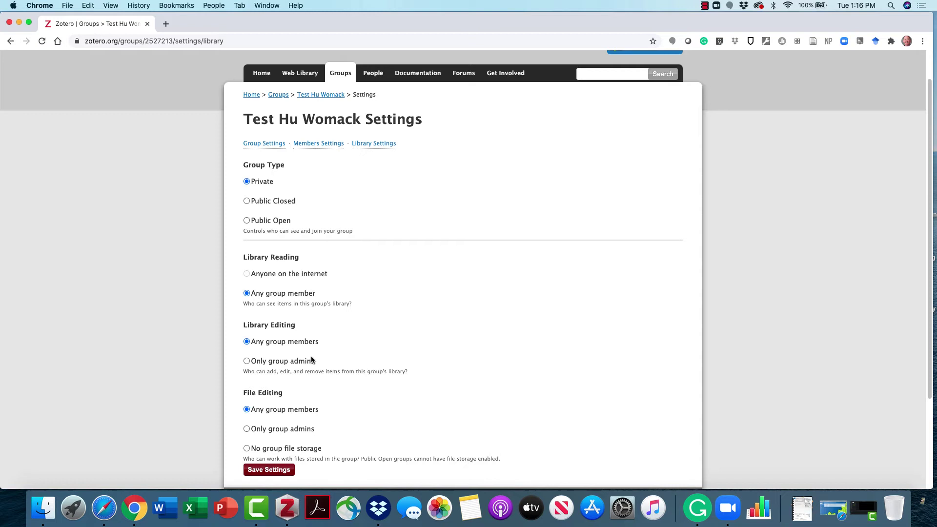
From Members Settings, send a group invitation to the invitee's e-mail address.
left_click(307, 145)
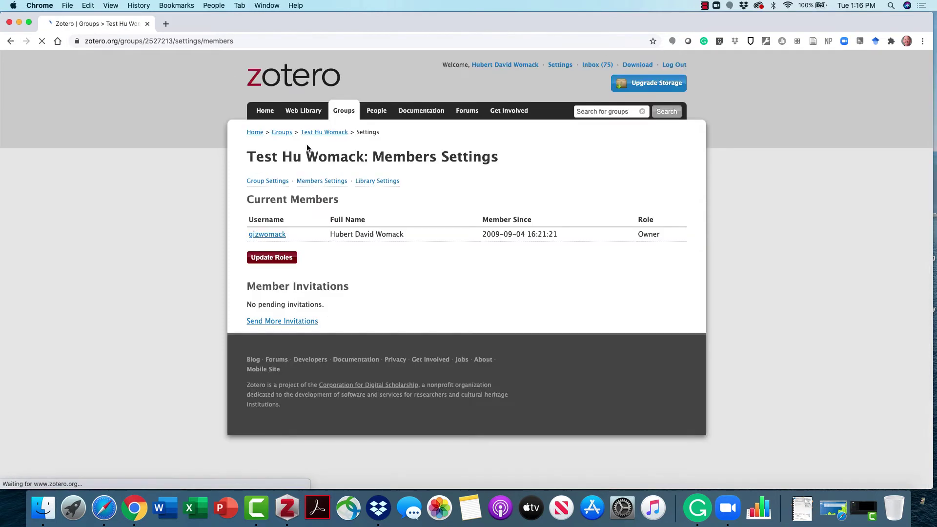
left_click(297, 322)
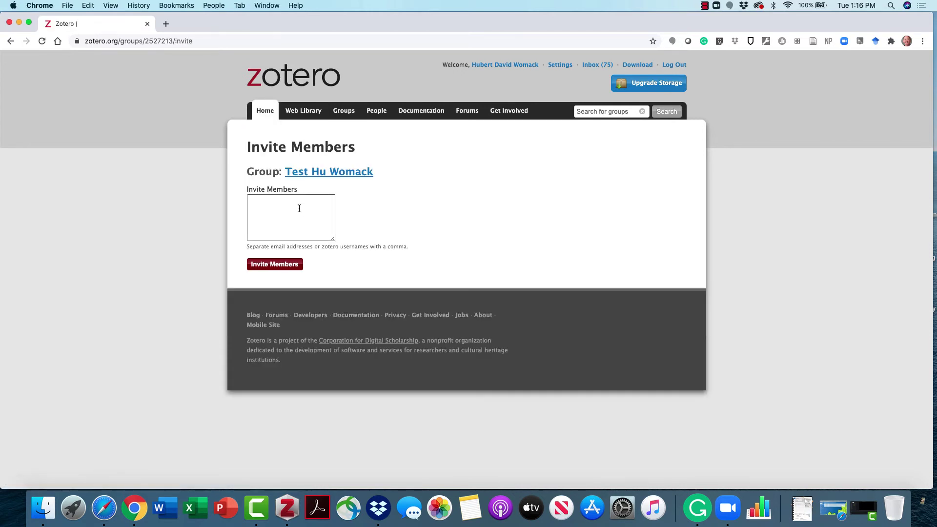
left_click(298, 197)
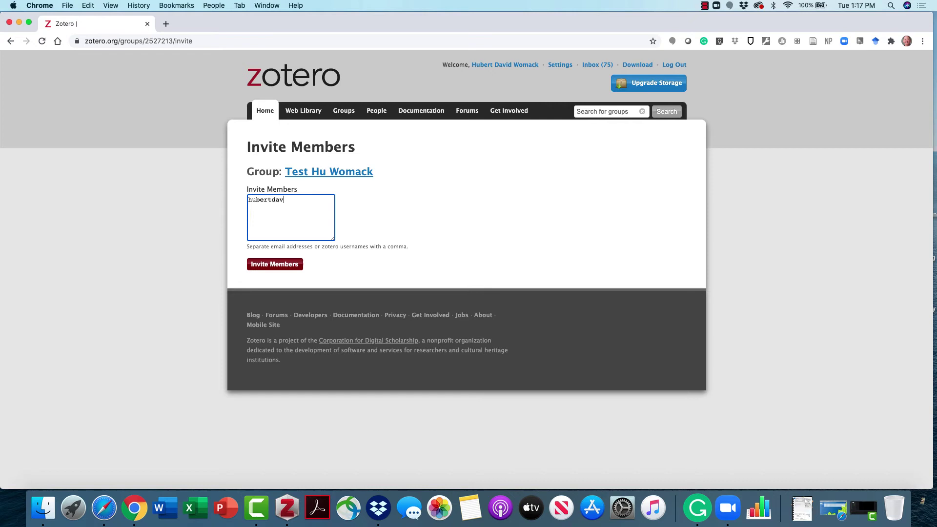
left_click(275, 270)
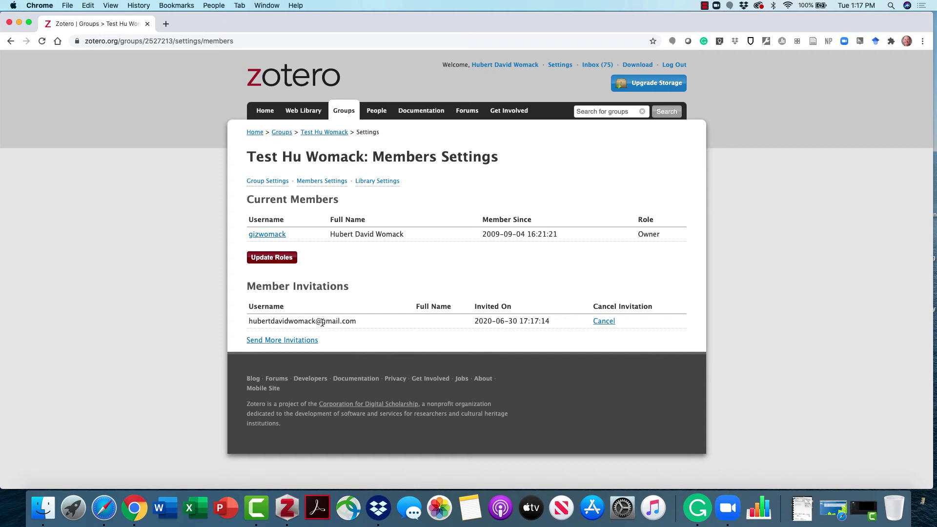
left_click(287, 508)
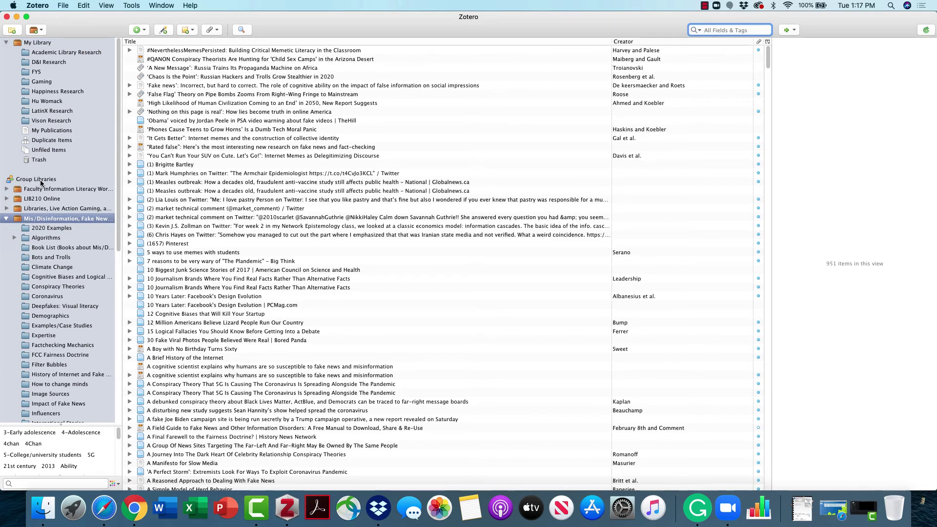
scroll(46, 205, "down", 10)
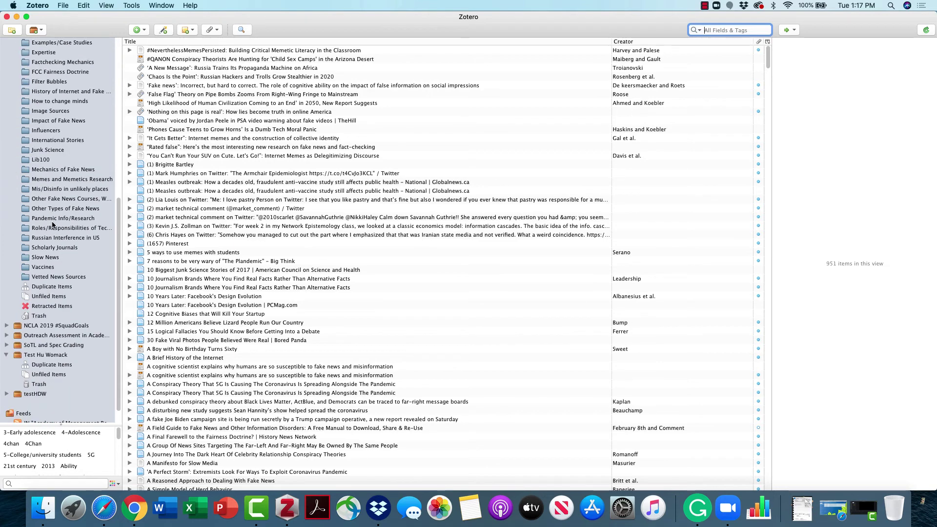
scroll(52, 222, "down", 2)
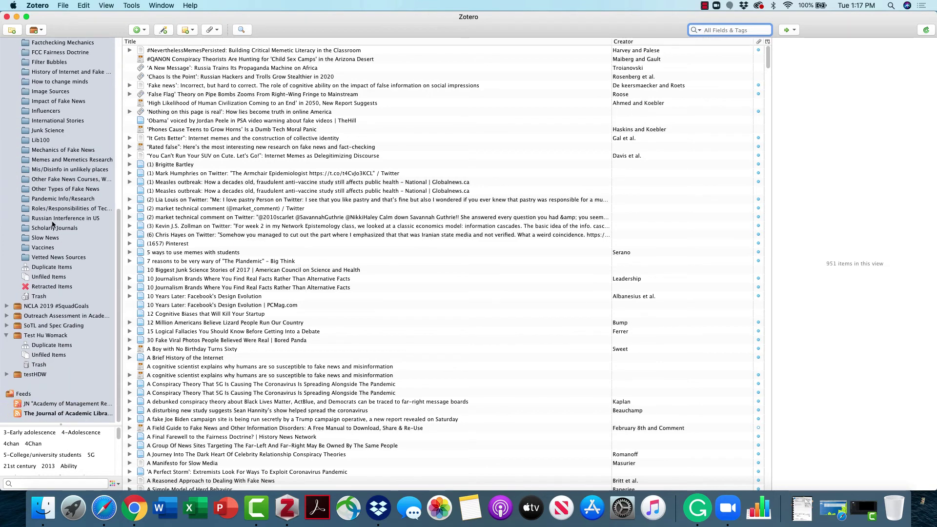
left_click(47, 336)
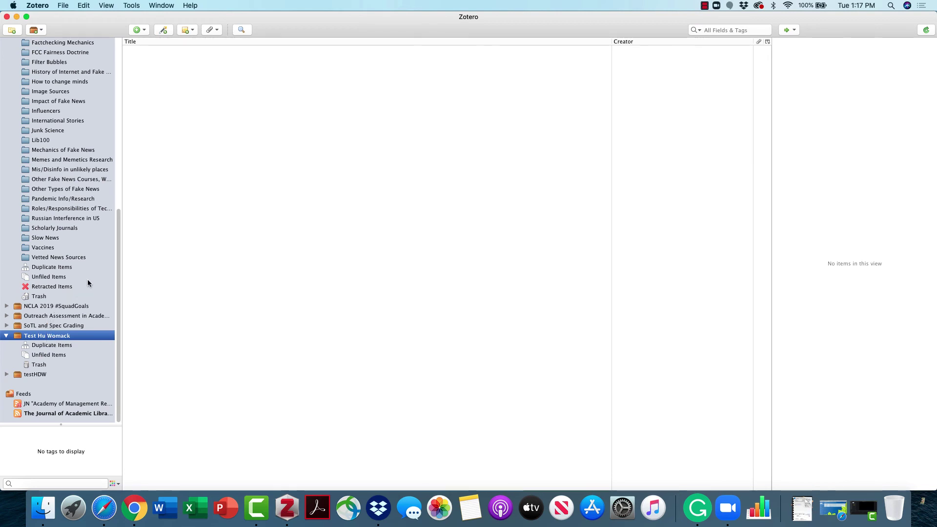
scroll(83, 240, "up", 8)
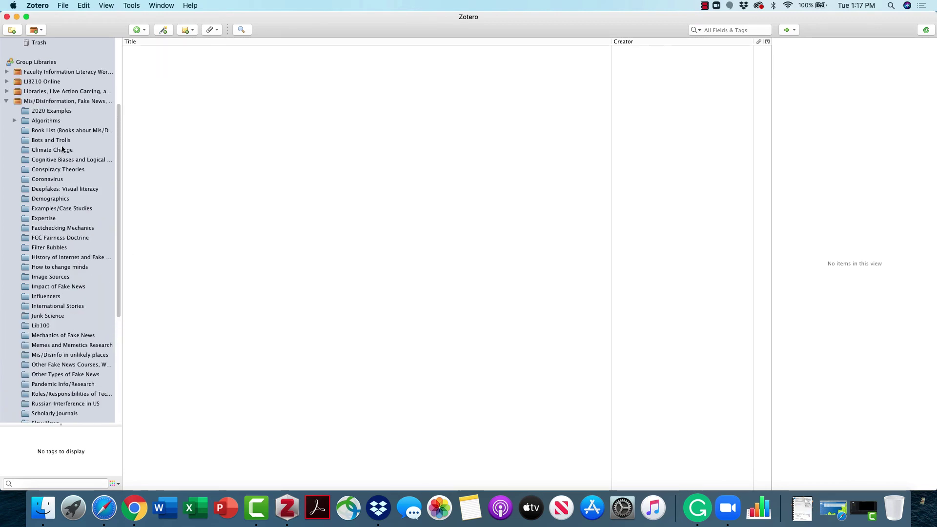
left_click(49, 83)
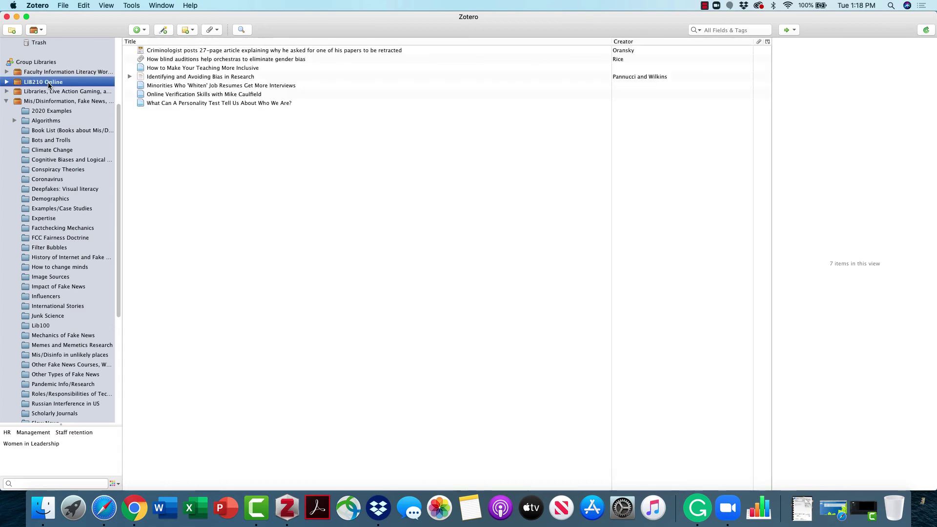
left_click(165, 104)
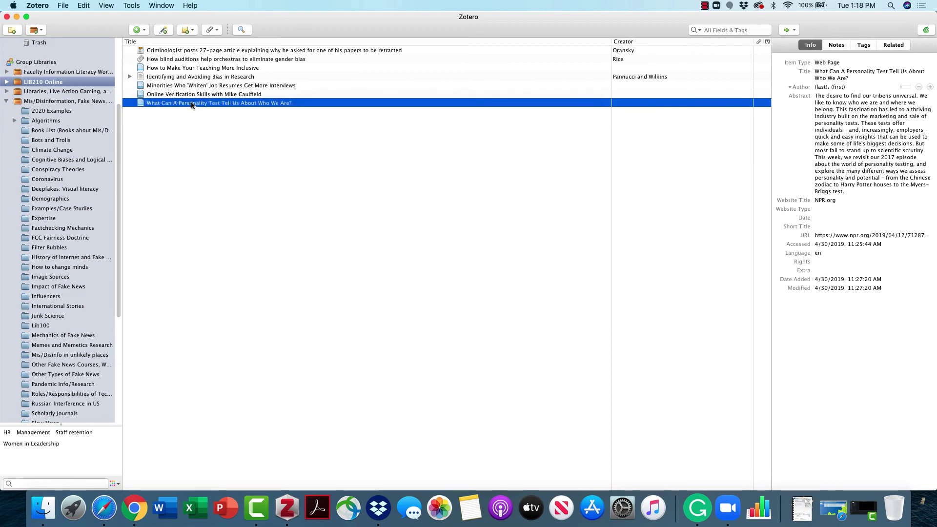
left_click_drag(191, 106, 66, 370)
scroll(66, 370, "down", 5)
left_click(66, 369)
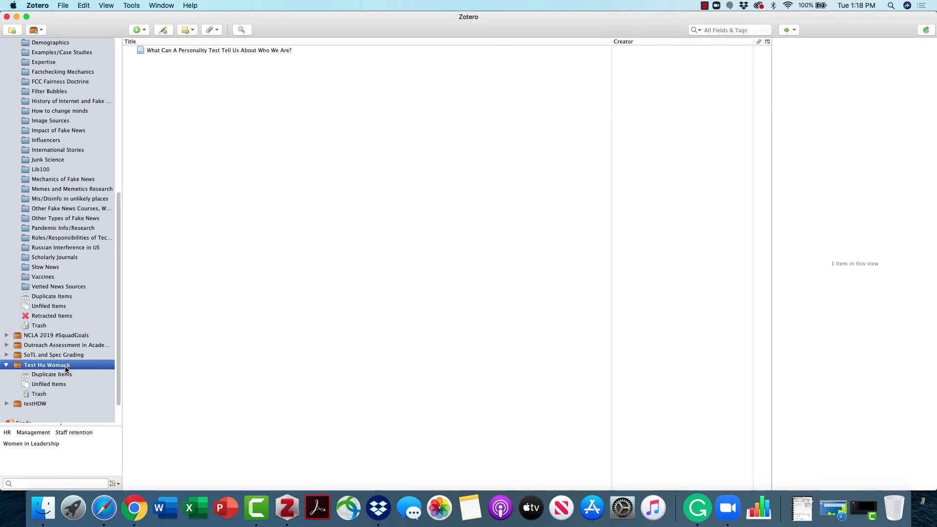
left_click(287, 53)
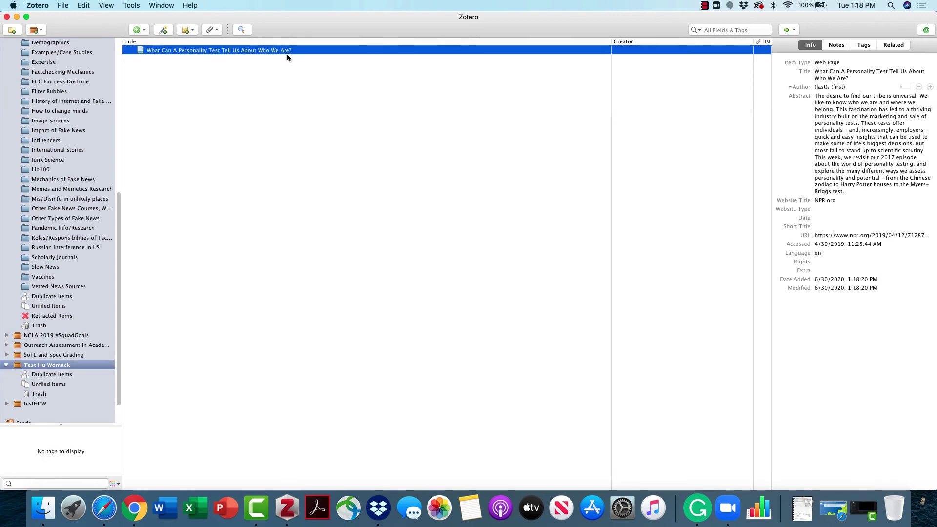